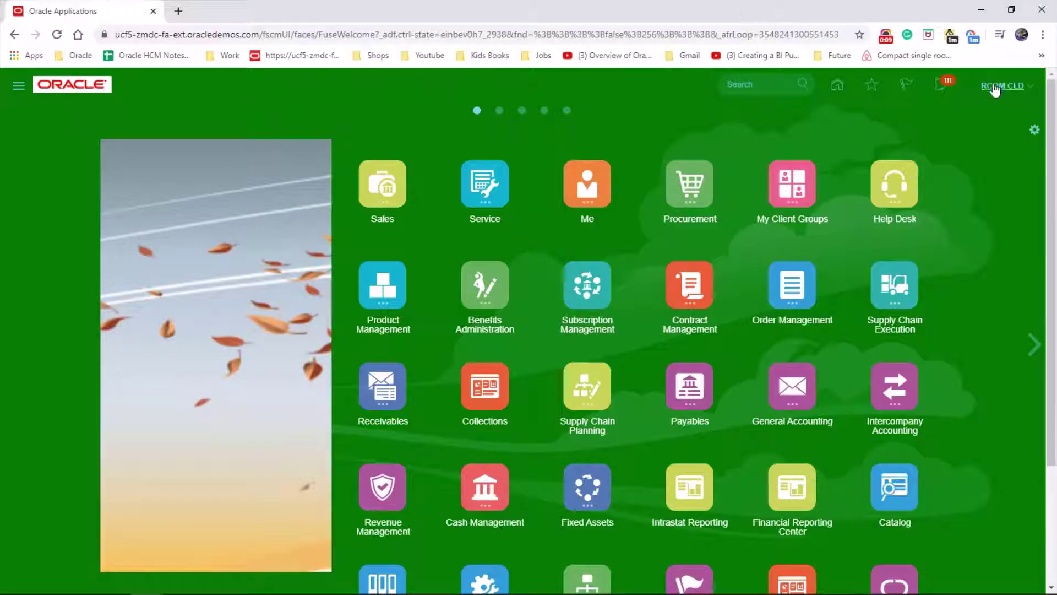
- Go to Setup and Maintenance and bring up the Implementation Projects list
{"action": "left_click", "coordinate": [1002, 87]}
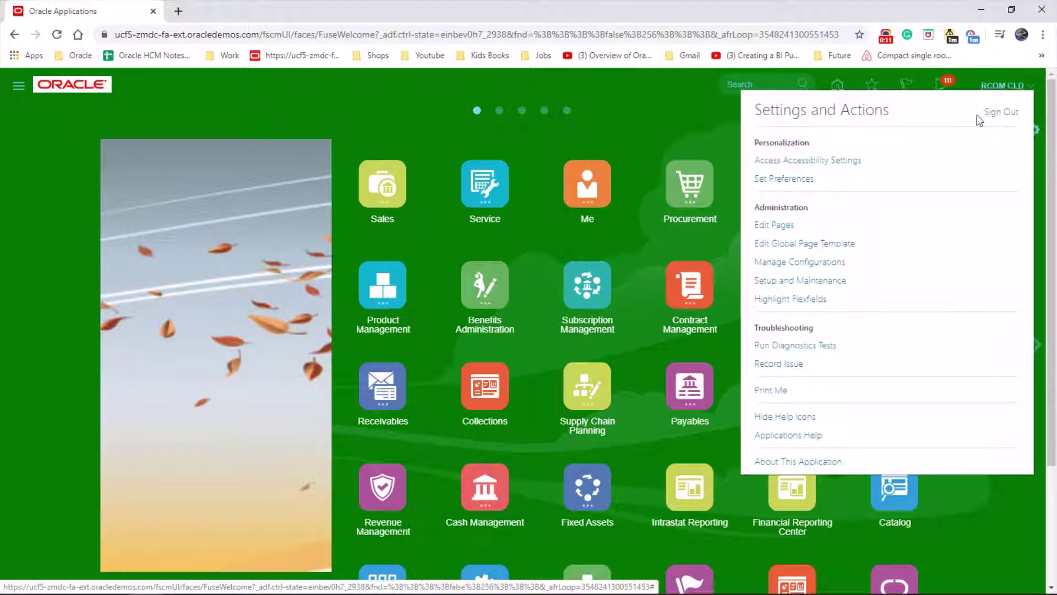
{"action": "left_click", "coordinate": [820, 281]}
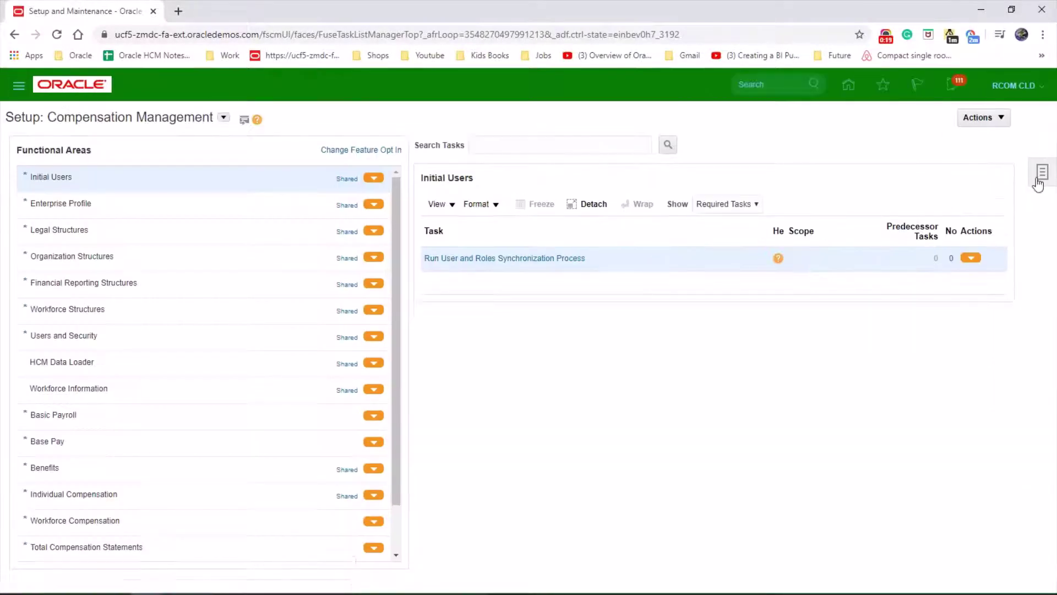
{"action": "left_click", "coordinate": [1038, 176]}
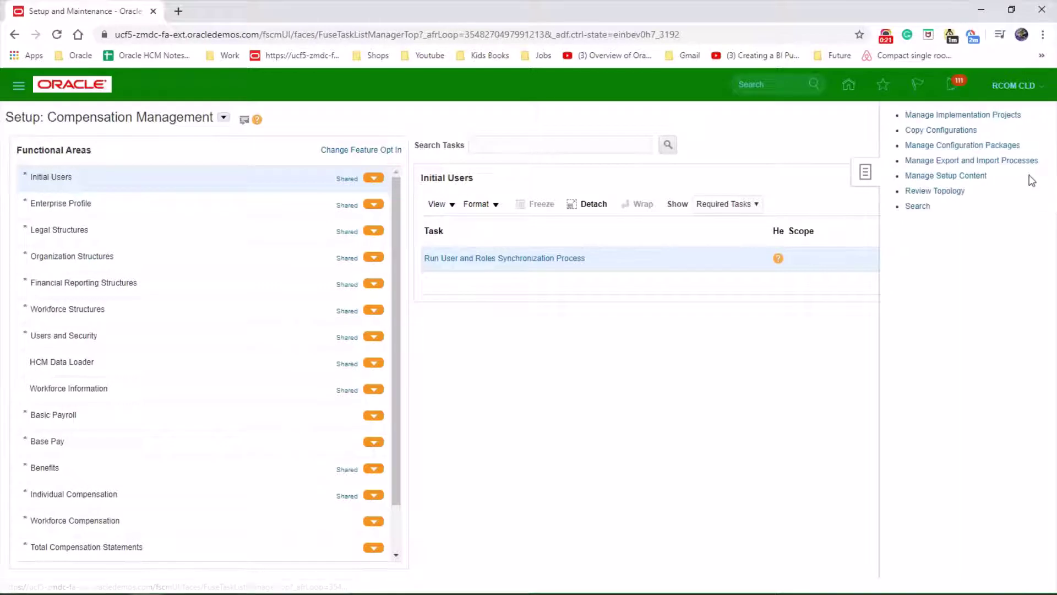
{"action": "left_click", "coordinate": [966, 114]}
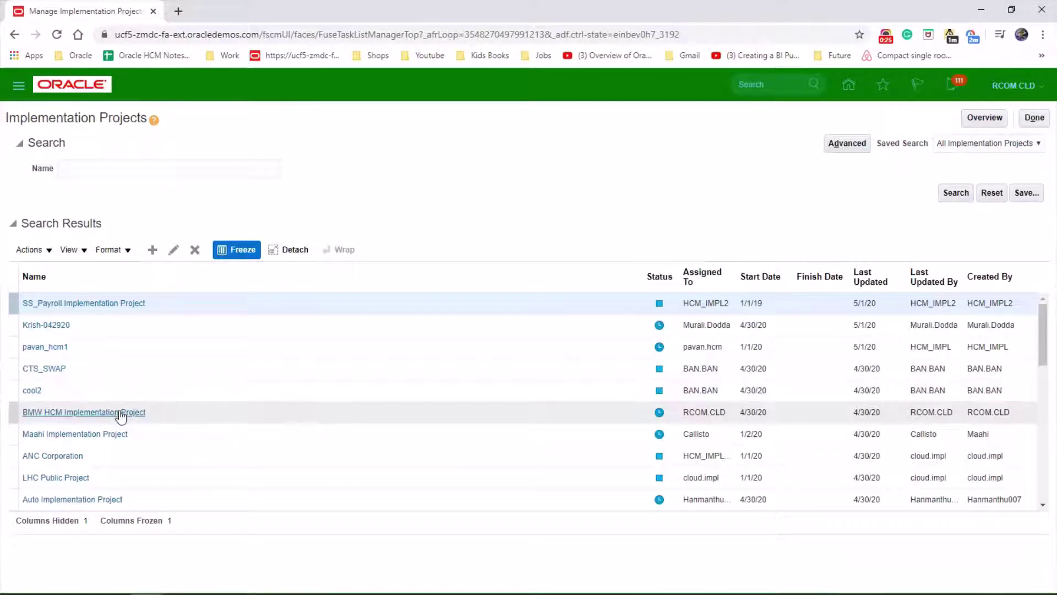
- In the BMW HCM Implementation Project, search tasks for 'Manage Grade Ladder' and select the result
{"action": "left_click", "coordinate": [120, 413]}
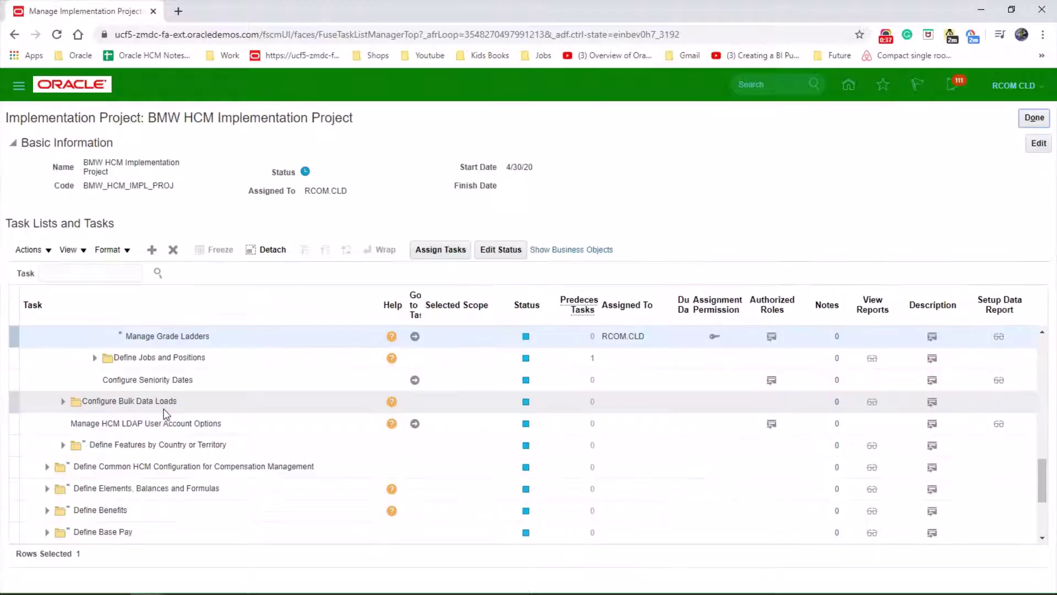
{"action": "left_click", "coordinate": [90, 272]}
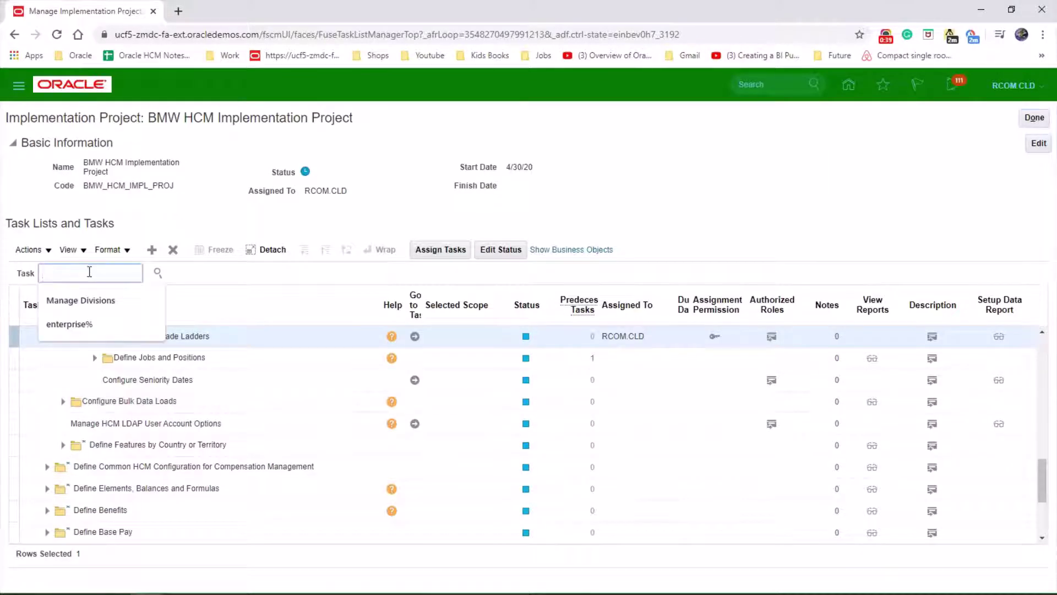
{"action": "type", "text": "Manage Grade Ladder"}
{"action": "left_click", "coordinate": [158, 273]}
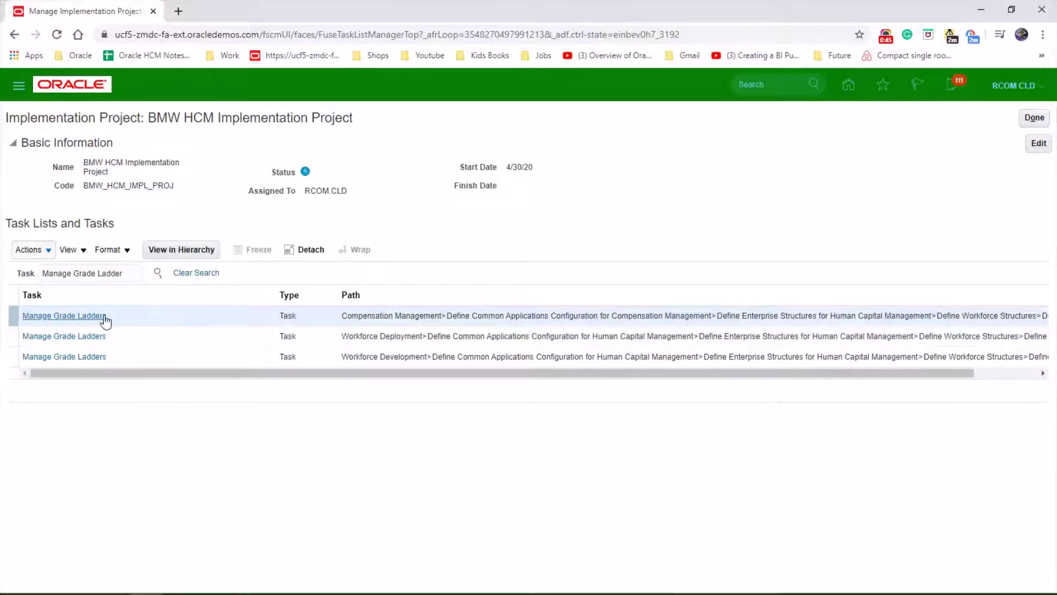
{"action": "left_click", "coordinate": [104, 317]}
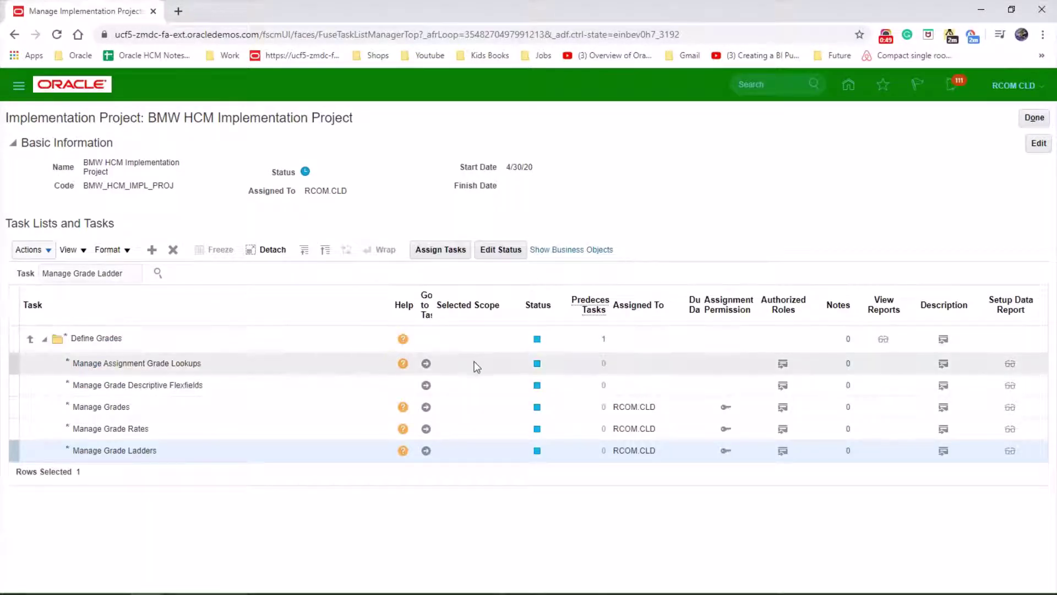
- Create a grade ladder named 'BMW UK GRADE LADDER' with grade type Grade with steps
{"action": "left_click", "coordinate": [426, 450]}
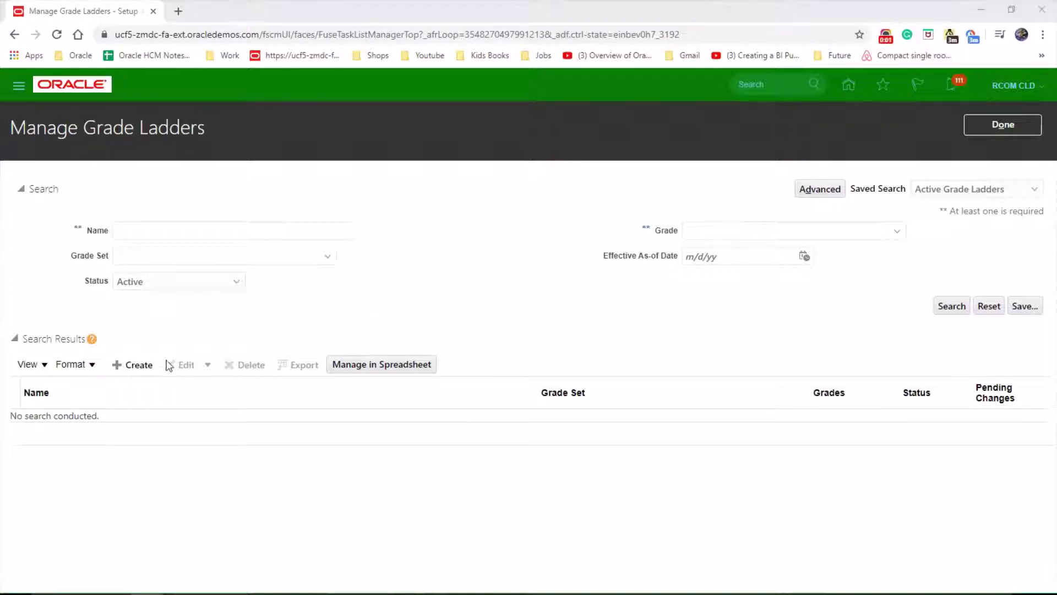
{"action": "left_click", "coordinate": [132, 365]}
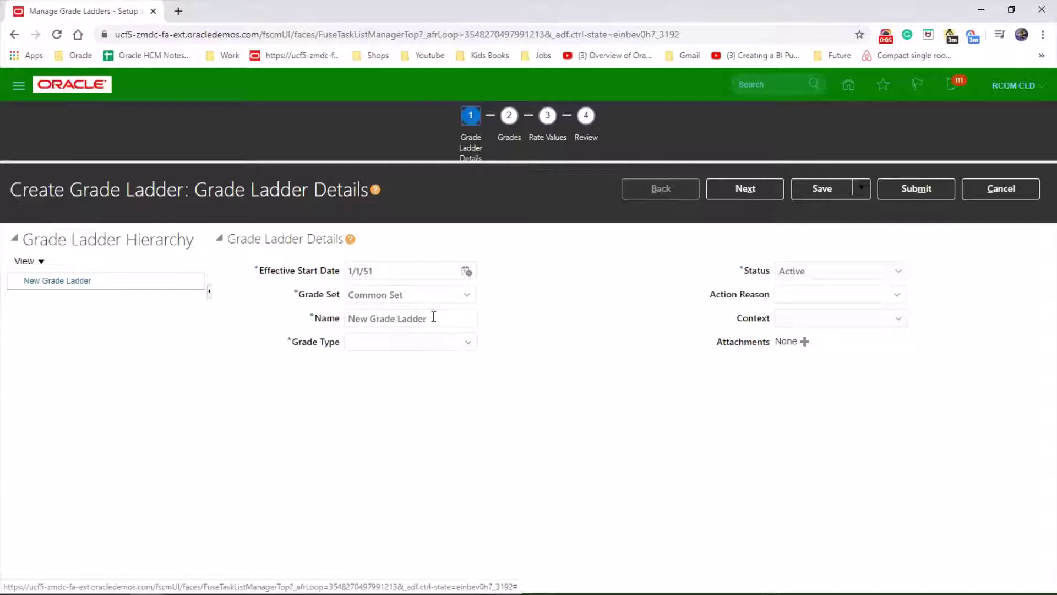
{"action": "left_click", "coordinate": [434, 317]}
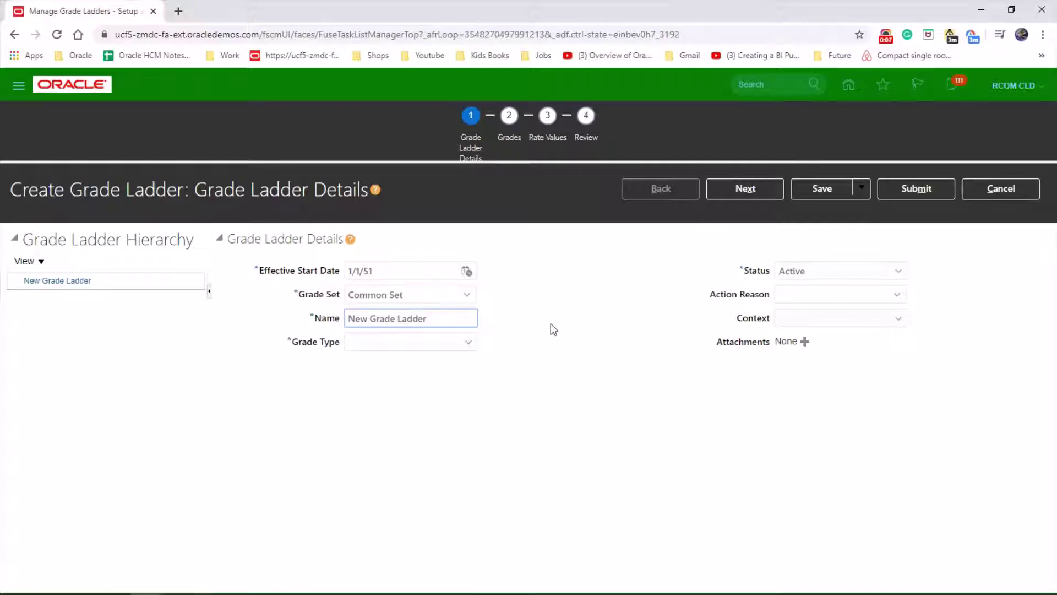
{"action": "key", "text": "BackSpace"}
{"action": "key", "text": "BackSpace"}
{"action": "key", "text": "BackSpace"}
{"action": "key", "text": "BackSpace"}
{"action": "key", "text": "BackSpace"}
{"action": "key", "text": "BackSpace"}
{"action": "key", "text": "BackSpace"}
{"action": "key", "text": "BackSpace"}
{"action": "key", "text": "BackSpace"}
{"action": "key", "text": "BackSpace"}
{"action": "key", "text": "BackSpace"}
{"action": "key", "text": "BackSpace"}
{"action": "key", "text": "BackSpace"}
{"action": "key", "text": "BackSpace"}
{"action": "key", "text": "BackSpace"}
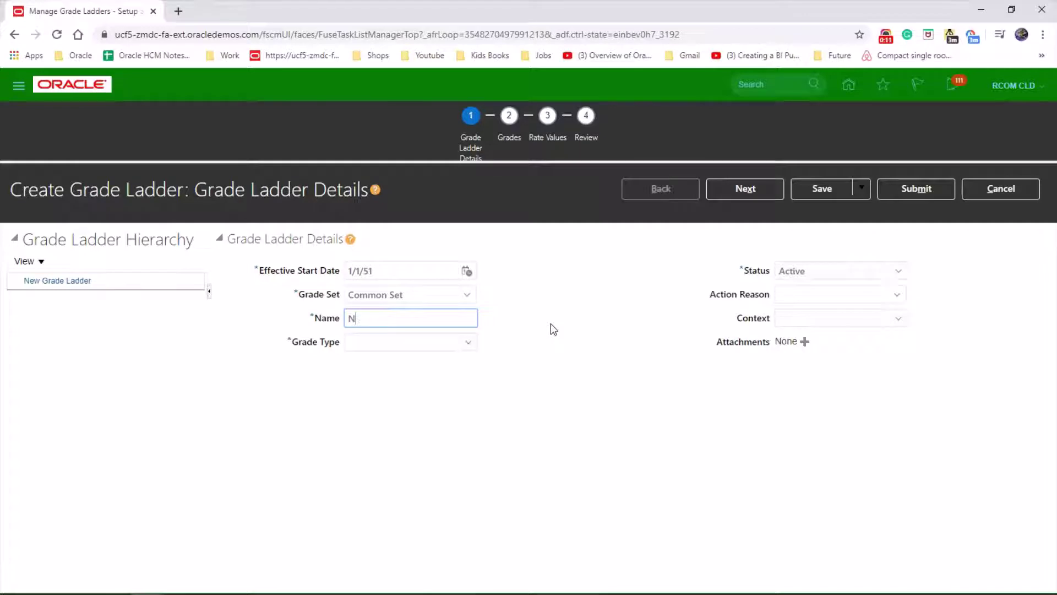
{"action": "key", "text": "BackSpace"}
{"action": "type", "text": "BMW UK GRADE LADDER"}
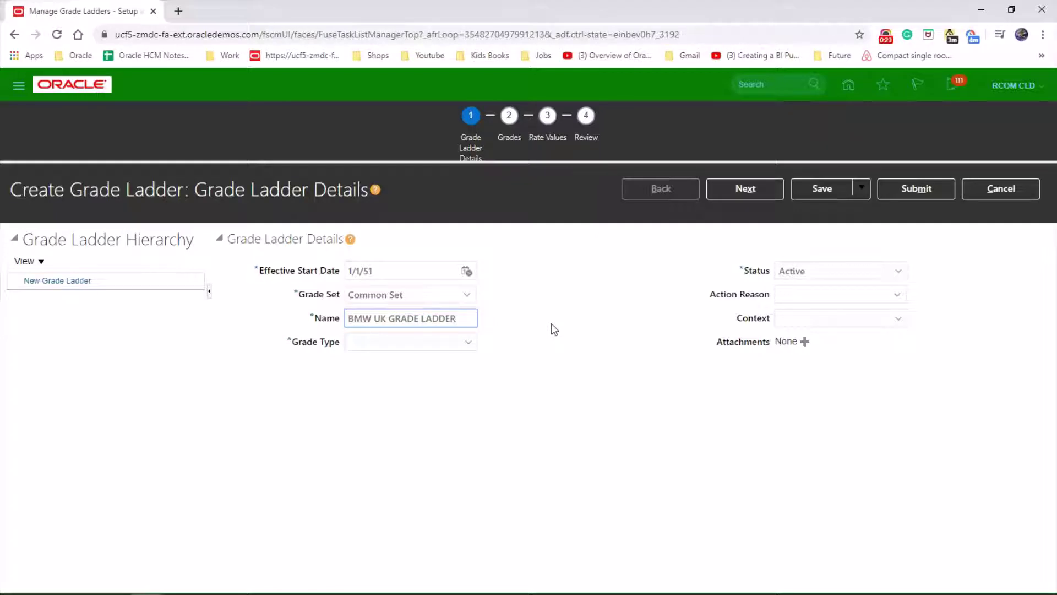
{"action": "left_click", "coordinate": [468, 343]}
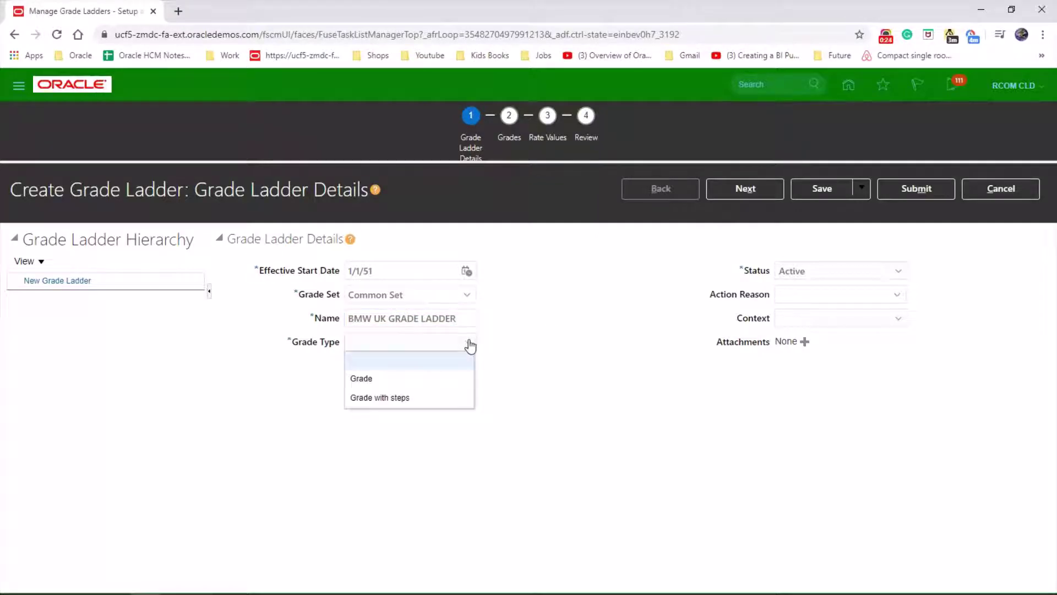
{"action": "left_click", "coordinate": [425, 405]}
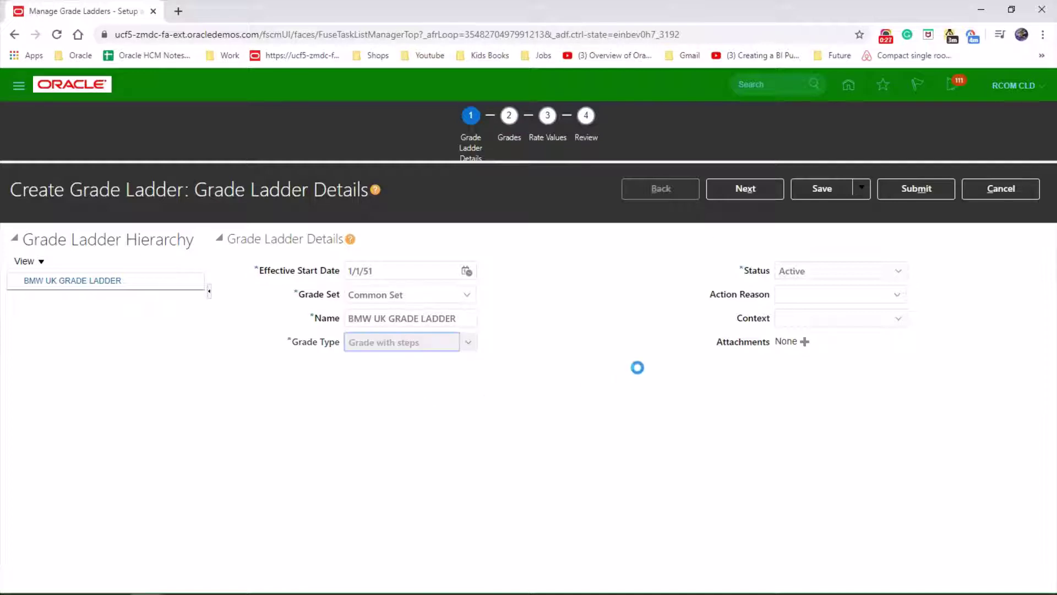
- Search grades containing 'UK', add UK BAND 1, then place UK BAND 2 at the top
{"action": "left_click", "coordinate": [745, 188]}
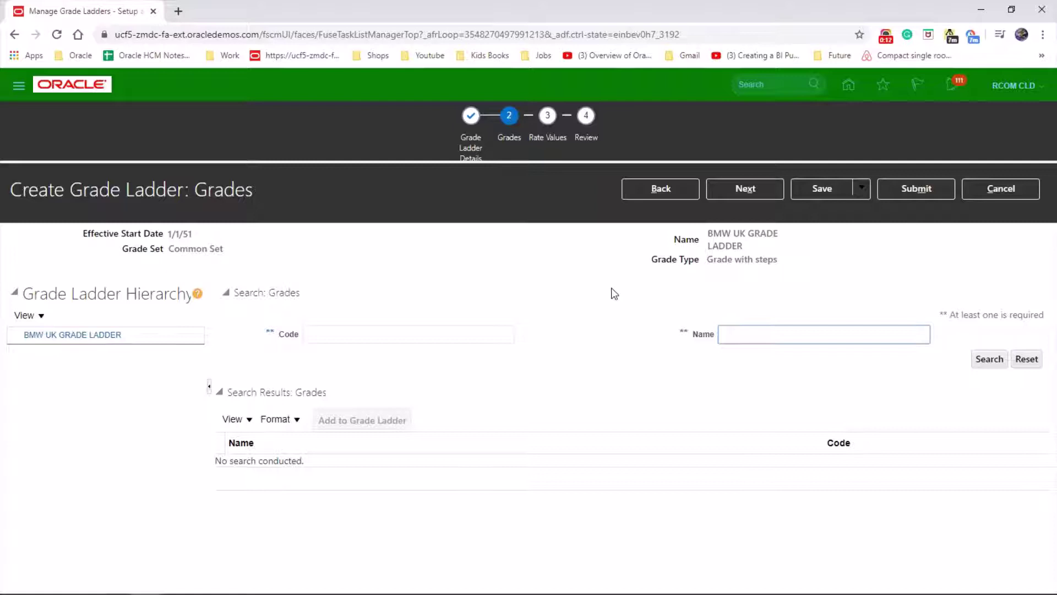
{"action": "type", "text": "UK"}
{"action": "left_click", "coordinate": [990, 358]}
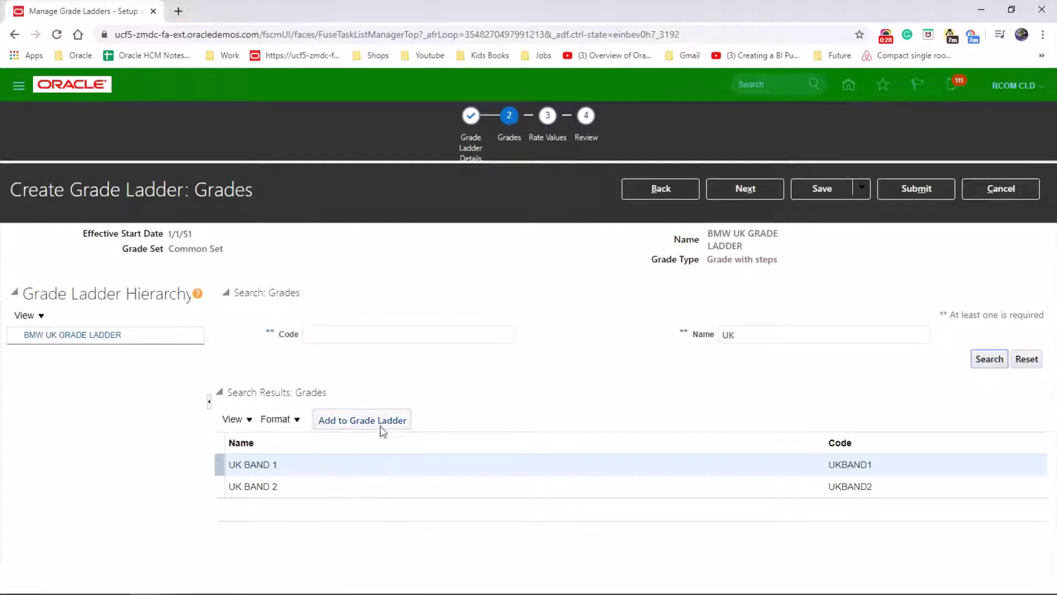
{"action": "left_click", "coordinate": [402, 422]}
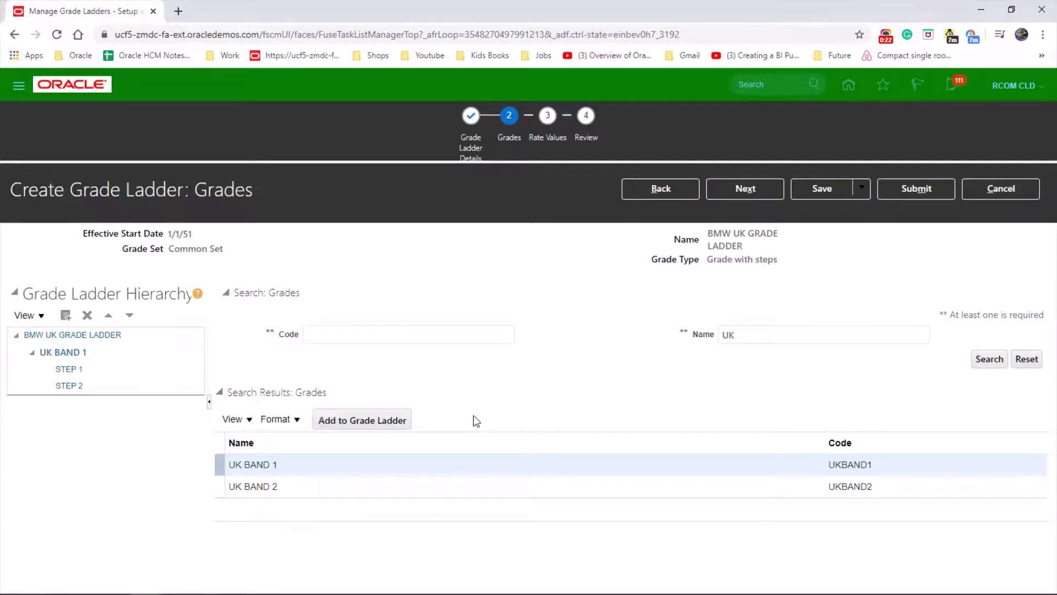
{"action": "left_click", "coordinate": [303, 483]}
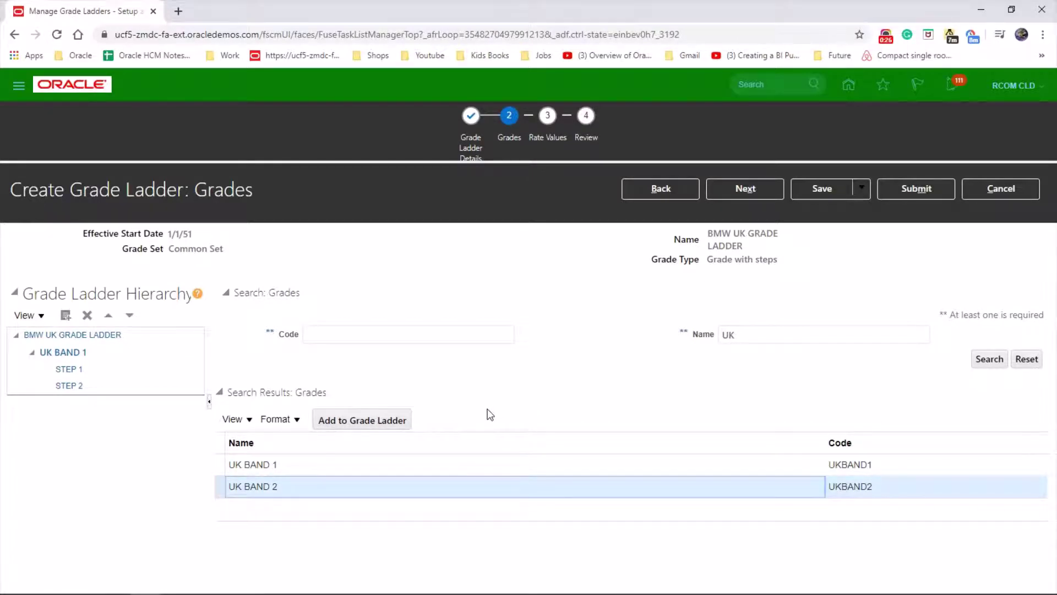
{"action": "left_click", "coordinate": [400, 422]}
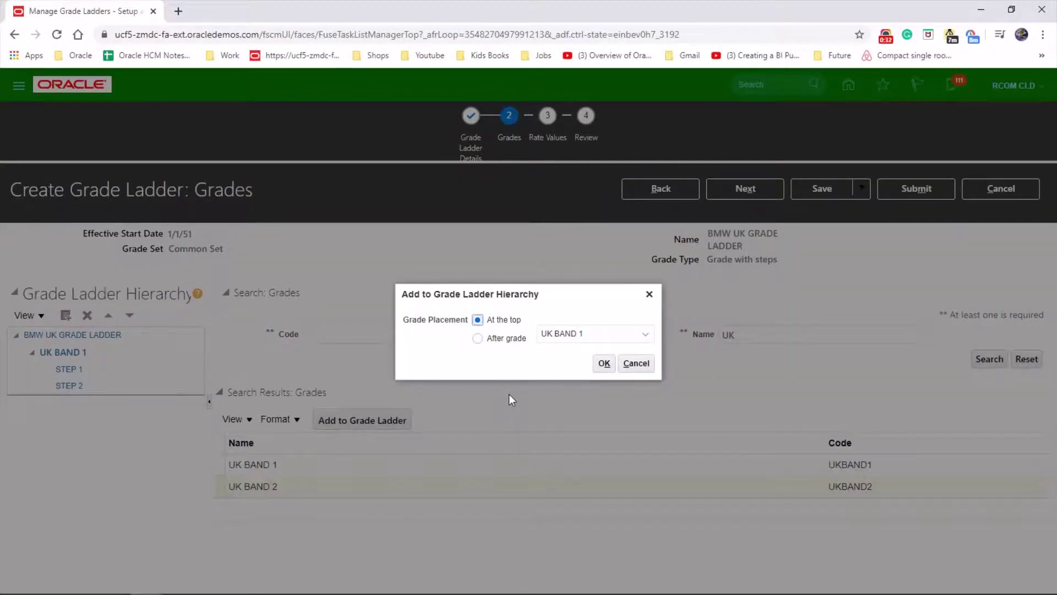
{"action": "left_click", "coordinate": [606, 365]}
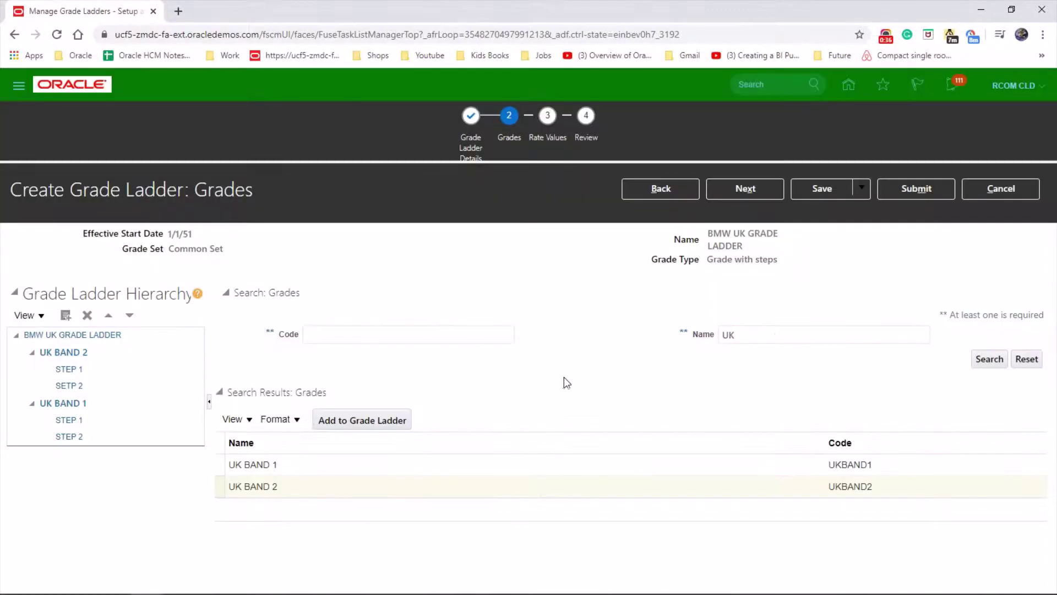
- Choose BMW UK LDG as legislative data group and name a step rate 'BMW UK GRADE STEP RATES'
{"action": "left_click", "coordinate": [754, 190]}
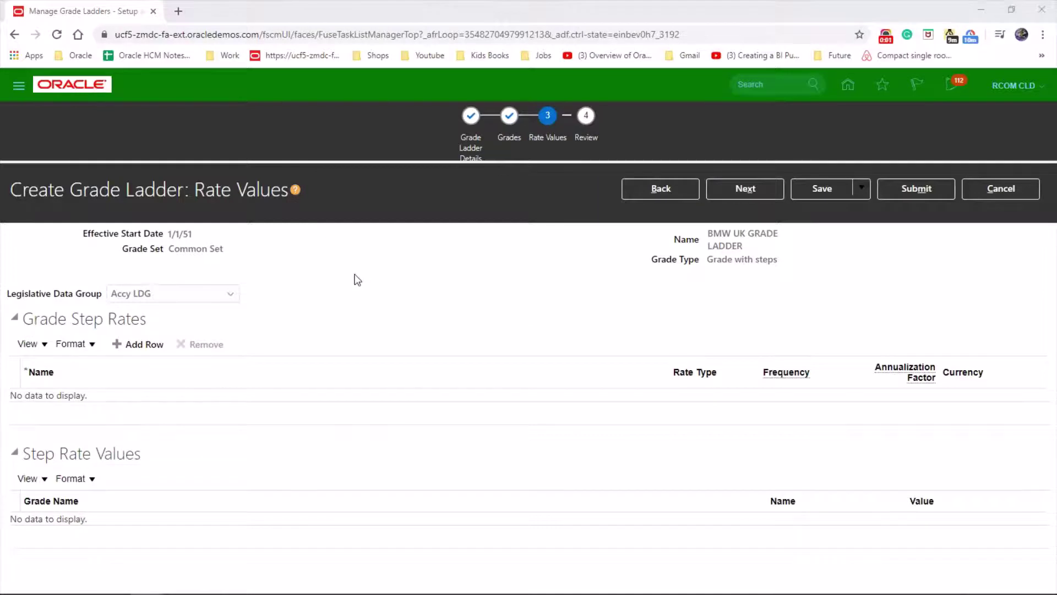
{"action": "left_click", "coordinate": [232, 296]}
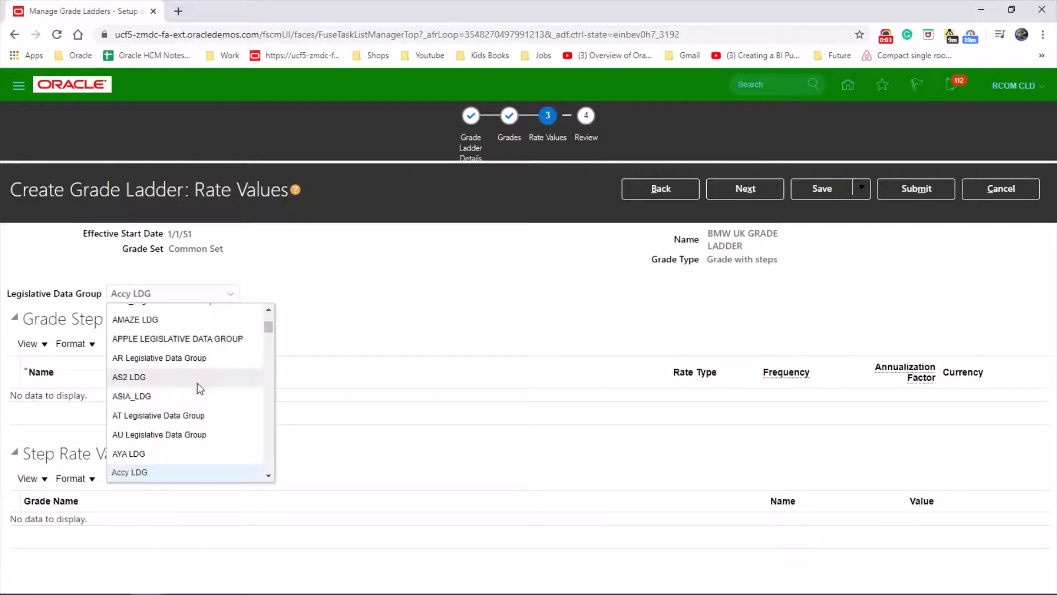
{"action": "scroll", "coordinate": [197, 382], "scroll_direction": "down", "scroll_amount": 3}
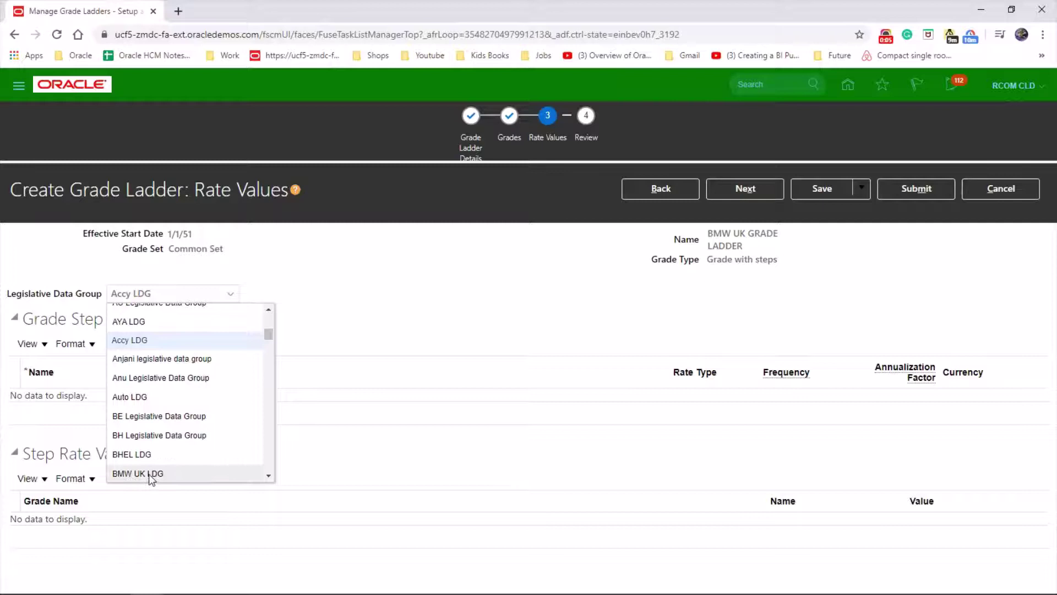
{"action": "left_click", "coordinate": [155, 473]}
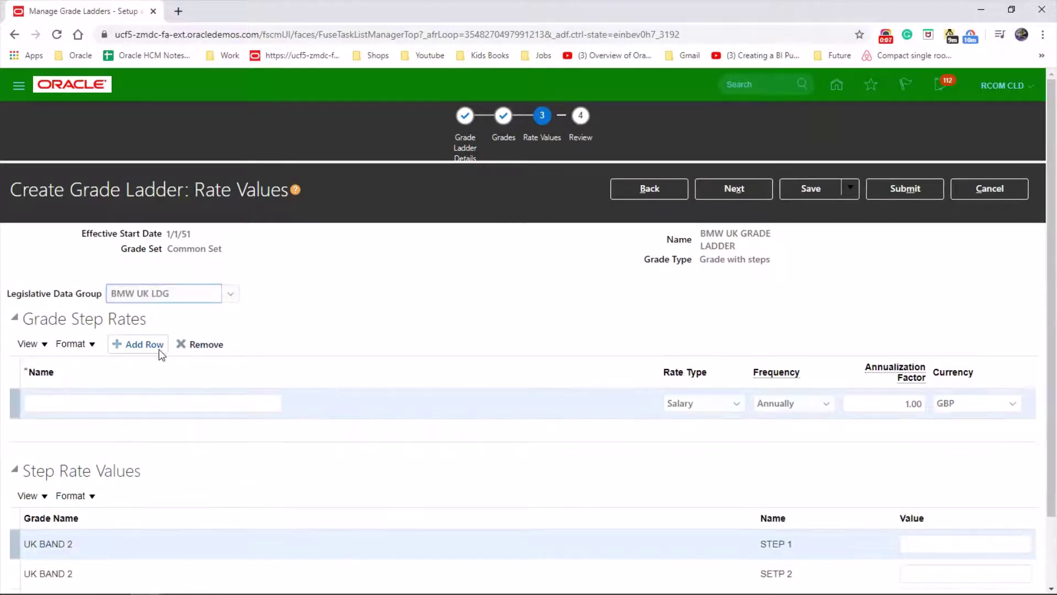
{"action": "key", "text": "Tab"}
{"action": "key", "text": "Tab"}
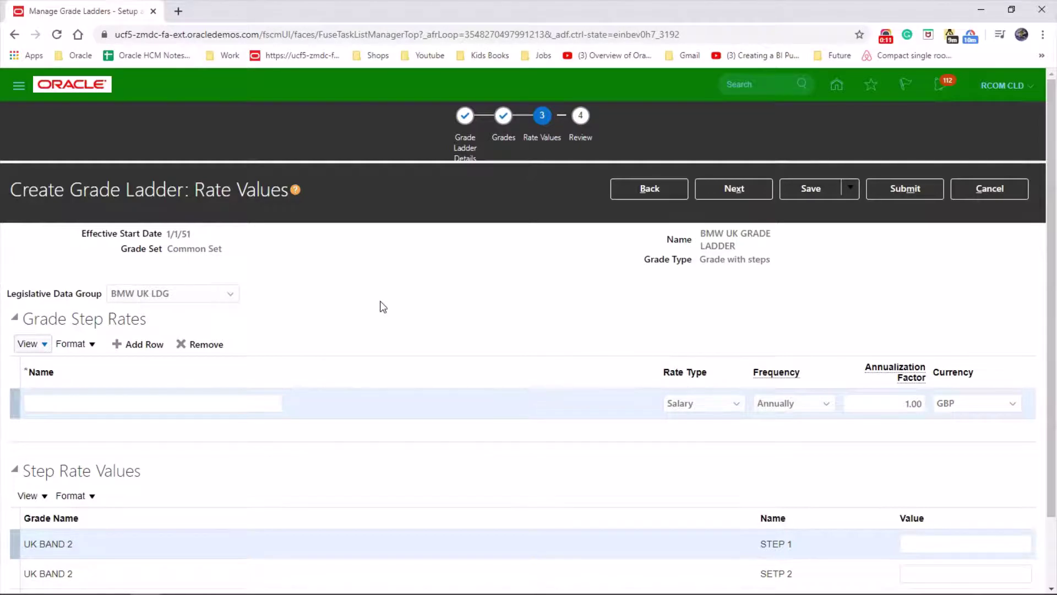
{"action": "key", "text": "Tab"}
{"action": "key", "text": "Tab"}
{"action": "key", "text": "Tab"}
{"action": "key", "text": "Tab"}
{"action": "key", "text": "Tab"}
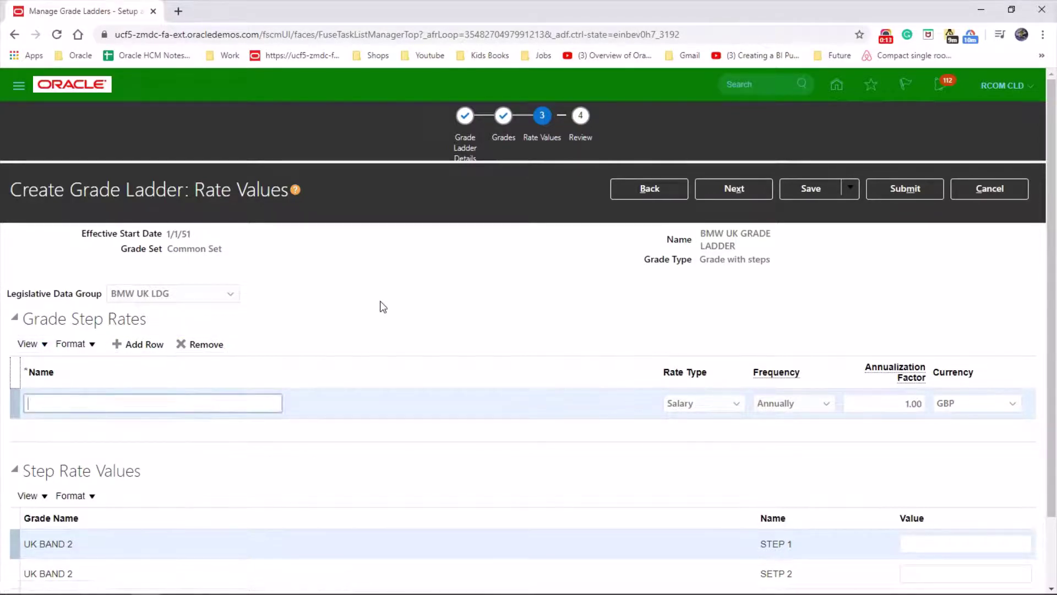
{"action": "type", "text": "BMW UK GRADE STEP R"}
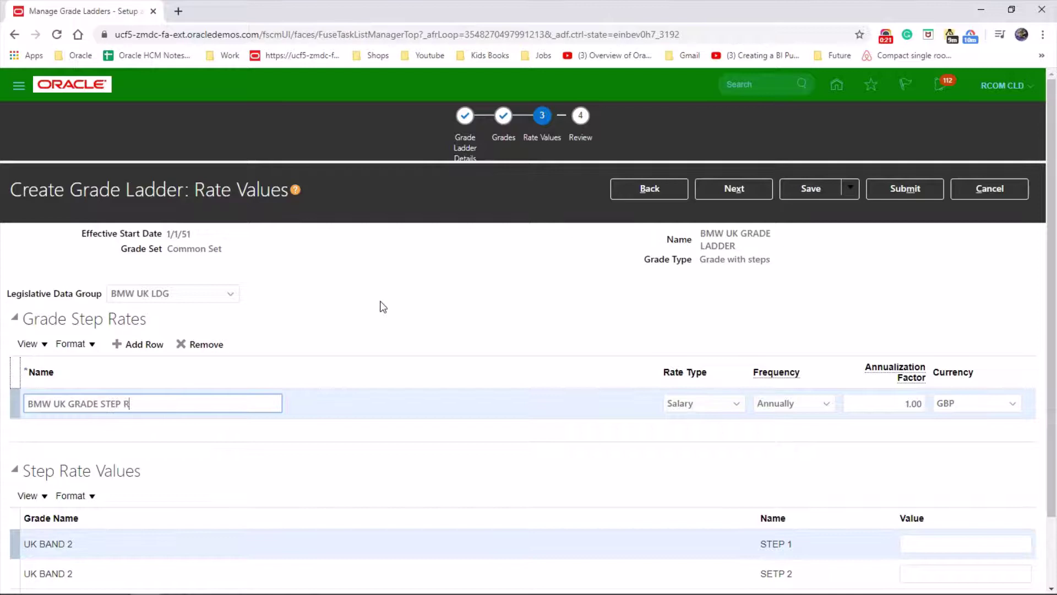
{"action": "type", "text": "ATES"}
- Enter step values 28,000 and 32,000 for UK BAND 2, then 34,000 and 38,000 for UK BAND 1
{"action": "left_click", "coordinate": [539, 468]}
{"action": "scroll", "coordinate": [571, 465], "scroll_direction": "down", "scroll_amount": 2}
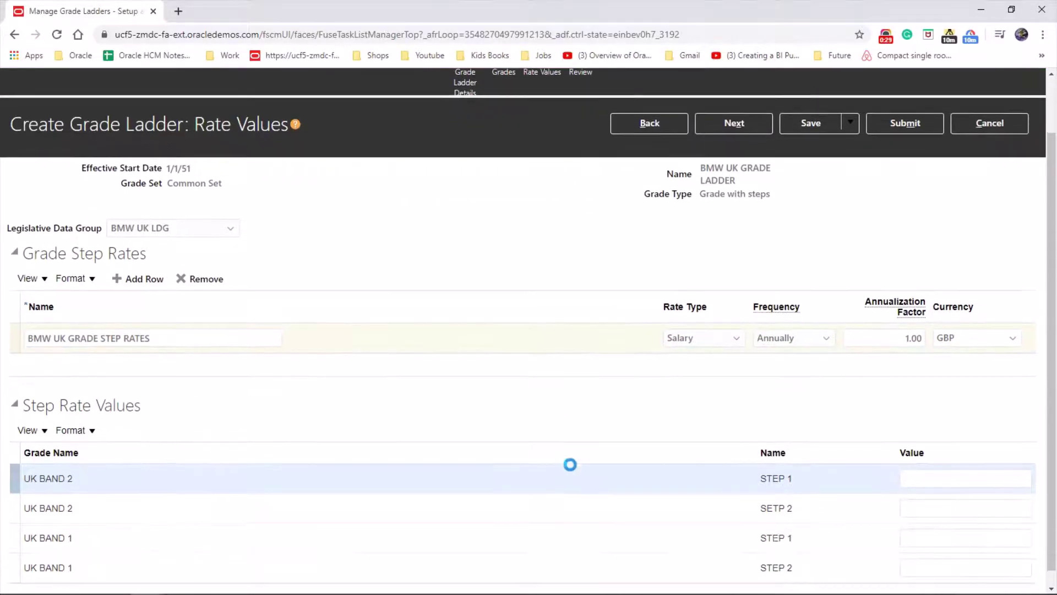
{"action": "left_click", "coordinate": [971, 461]}
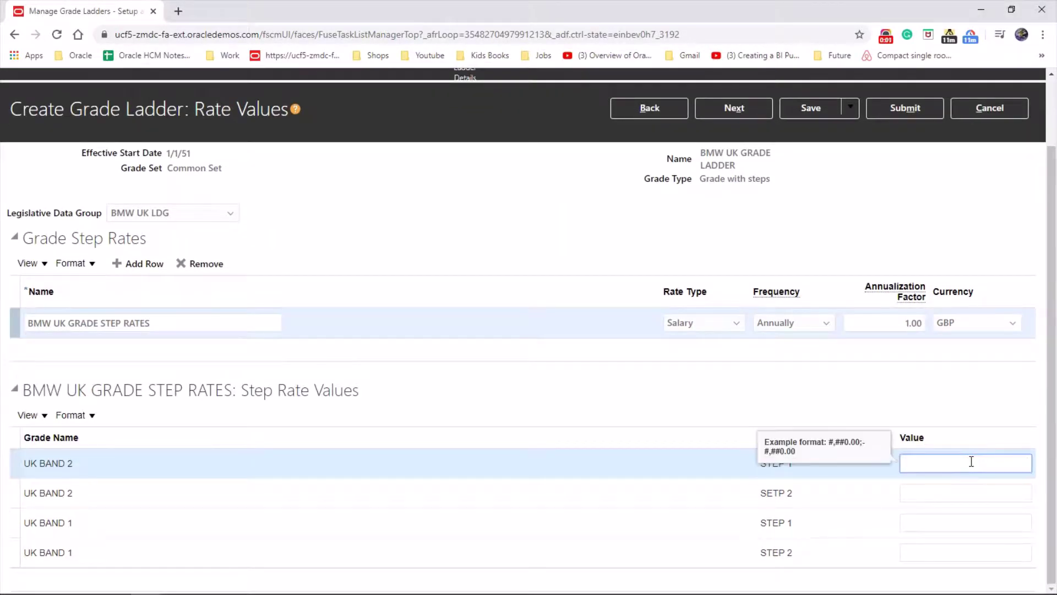
{"action": "type", "text": "280000"}
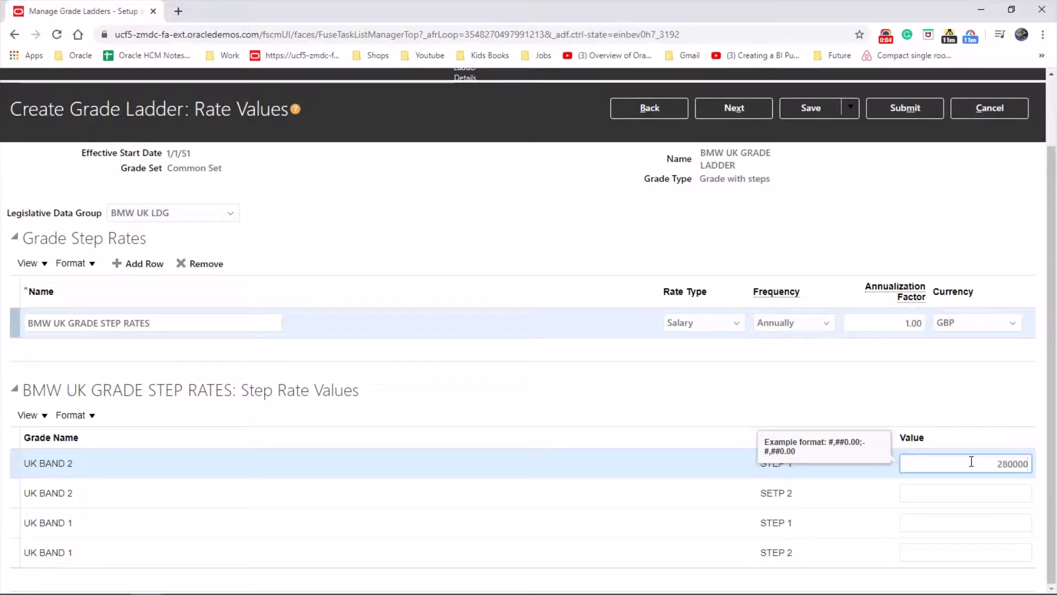
{"action": "key", "text": "BackSpace"}
{"action": "key", "text": "Tab"}
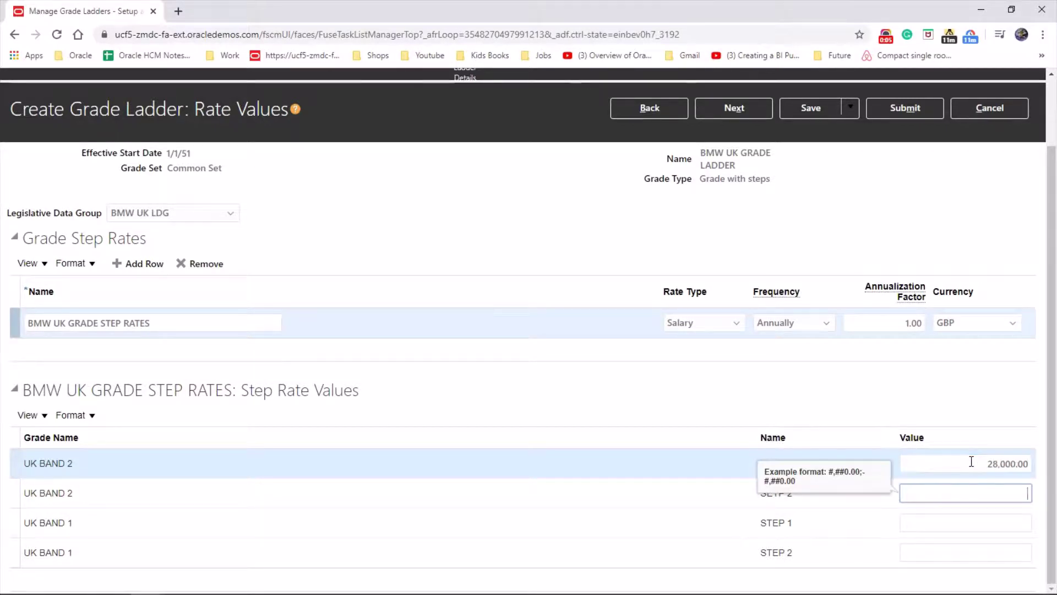
{"action": "type", "text": "32000"}
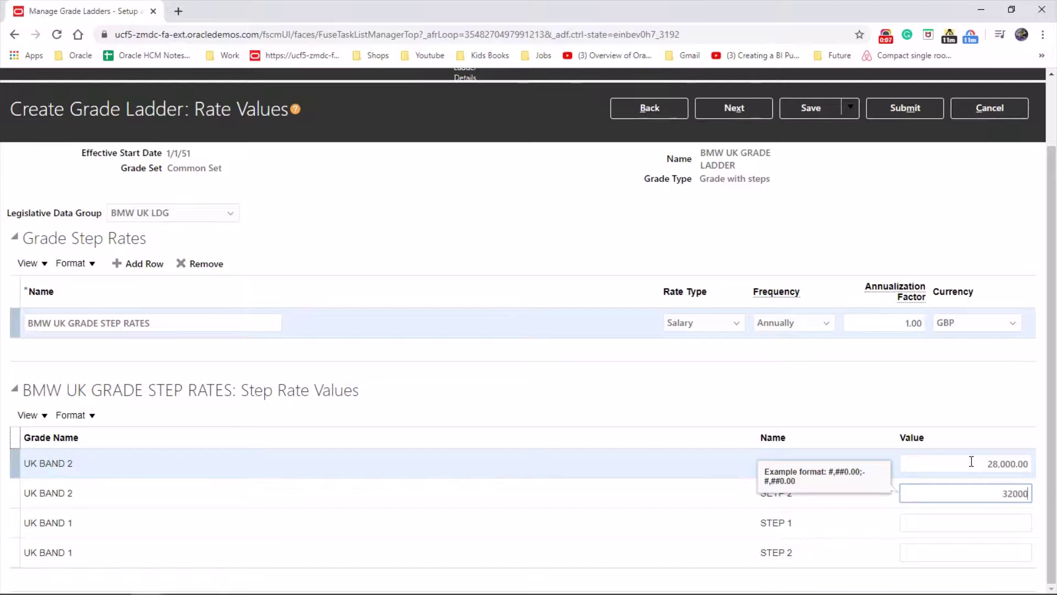
{"action": "key", "text": "Tab"}
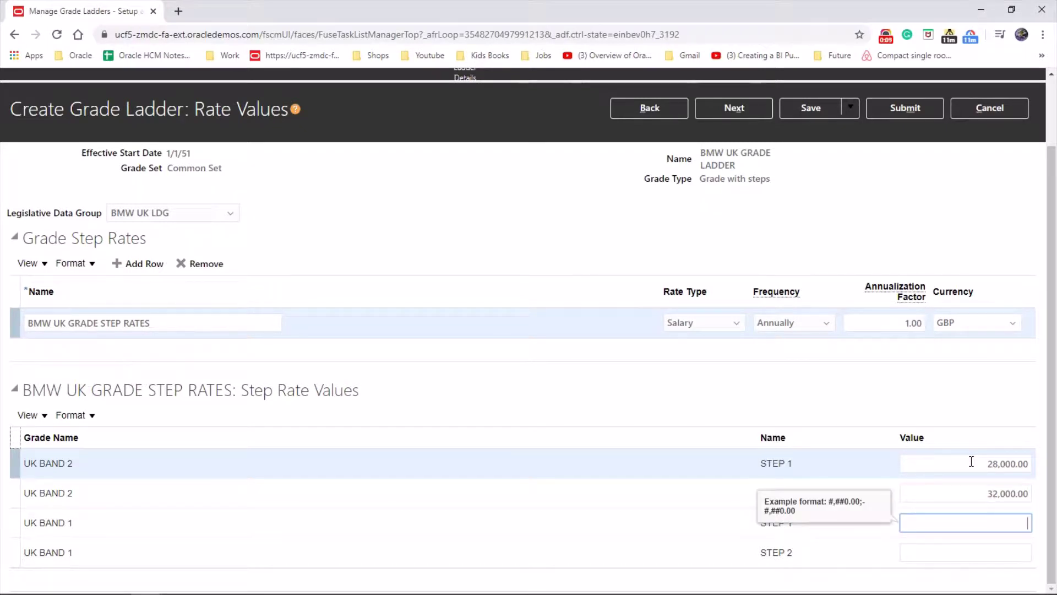
{"action": "type", "text": "34000"}
{"action": "key", "text": "Tab"}
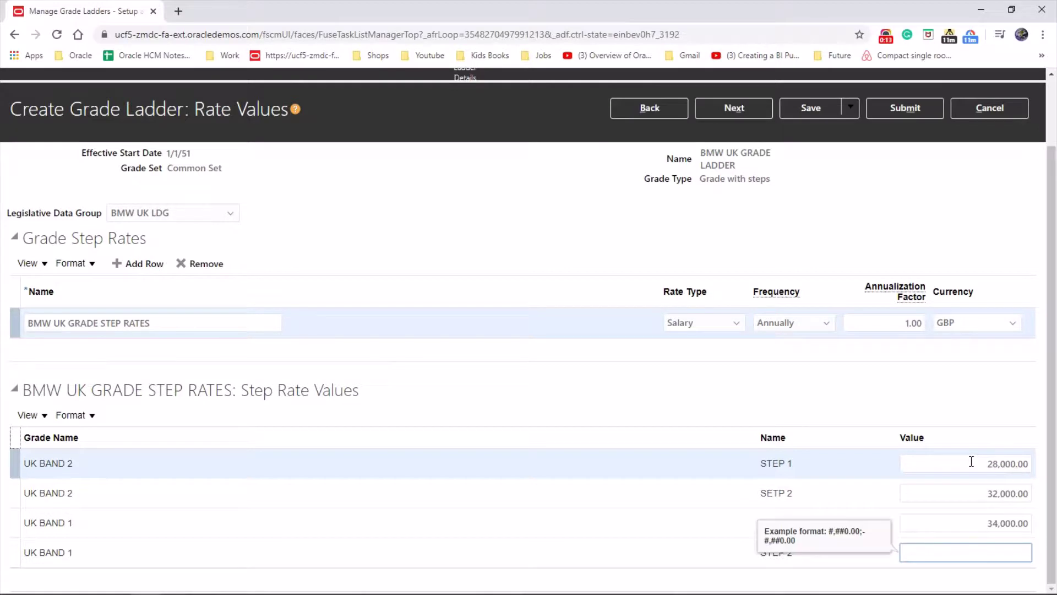
{"action": "type", "text": "38000"}
{"action": "key", "text": "Tab"}
- Save the BMW UK GRADE LADDER, then submit it and confirm the submission
{"action": "left_click", "coordinate": [821, 112]}
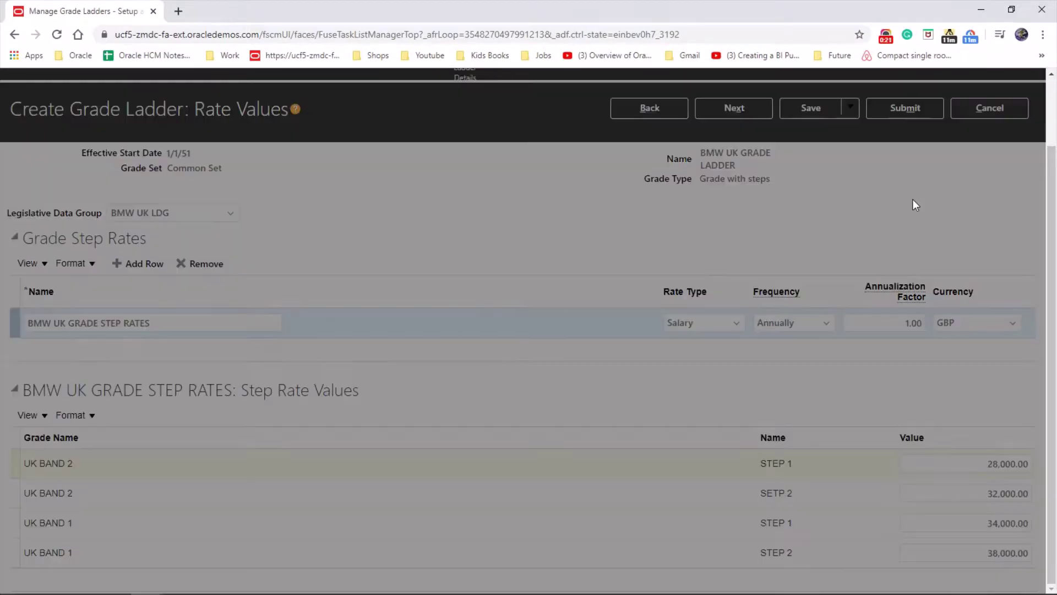
{"action": "key", "text": "Return"}
{"action": "left_click", "coordinate": [906, 112]}
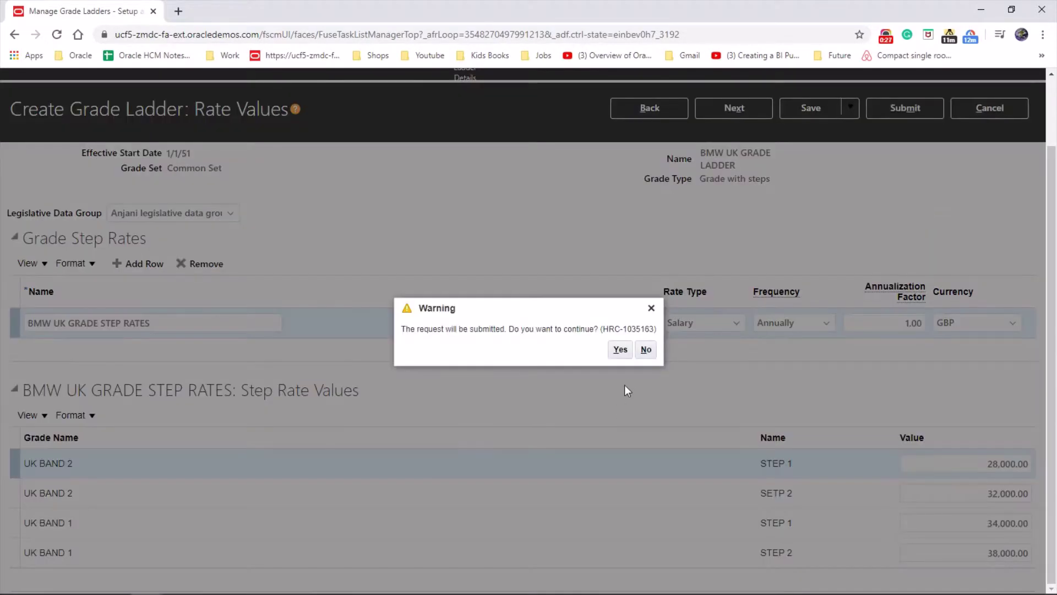
{"action": "left_click", "coordinate": [620, 349]}
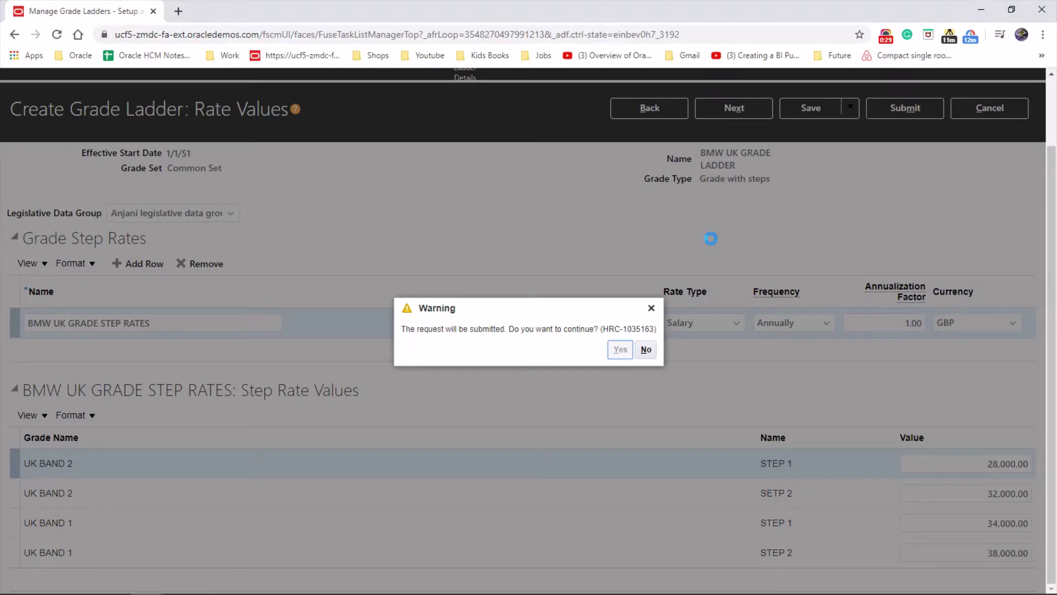